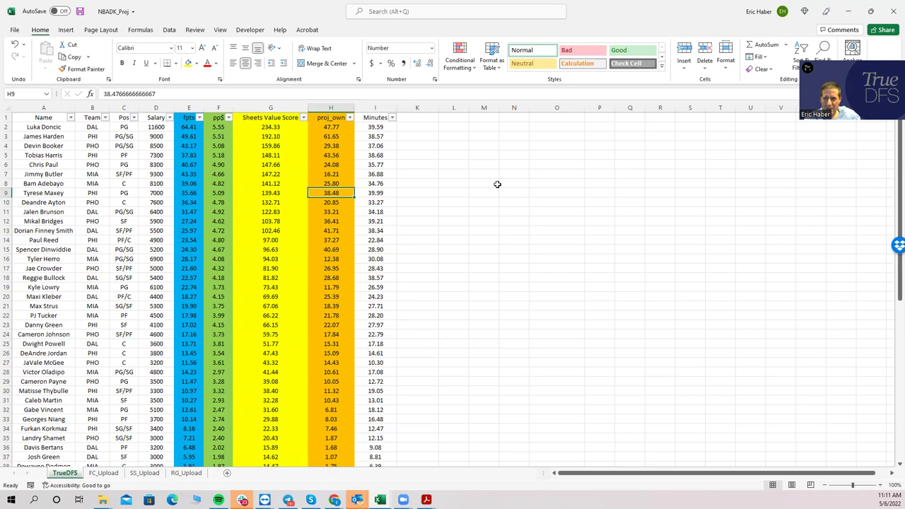
Step: Sort the player table by Sheets Value Score from largest to smallest
left_click(257, 146)
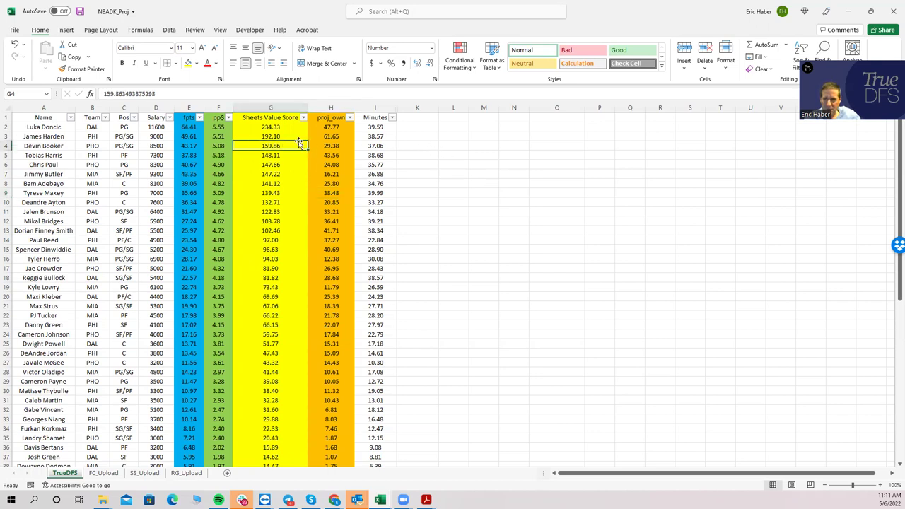
left_click(303, 117)
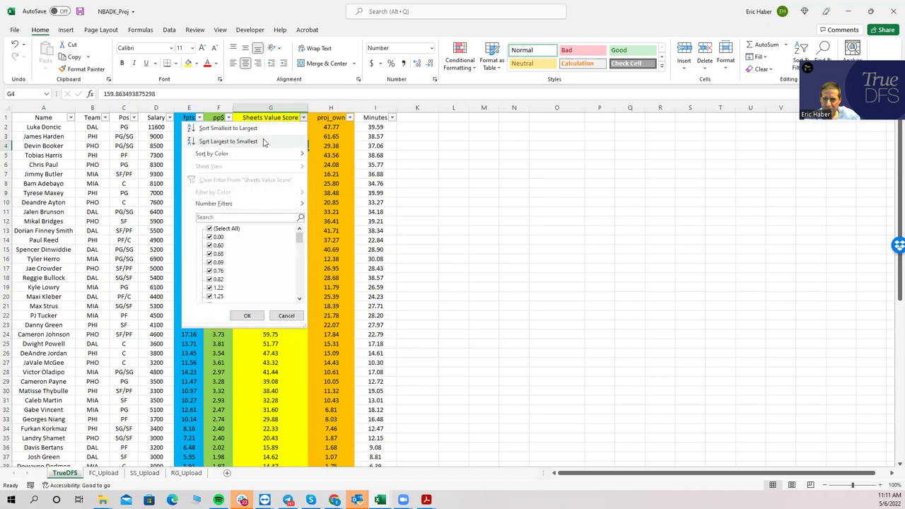
left_click(227, 140)
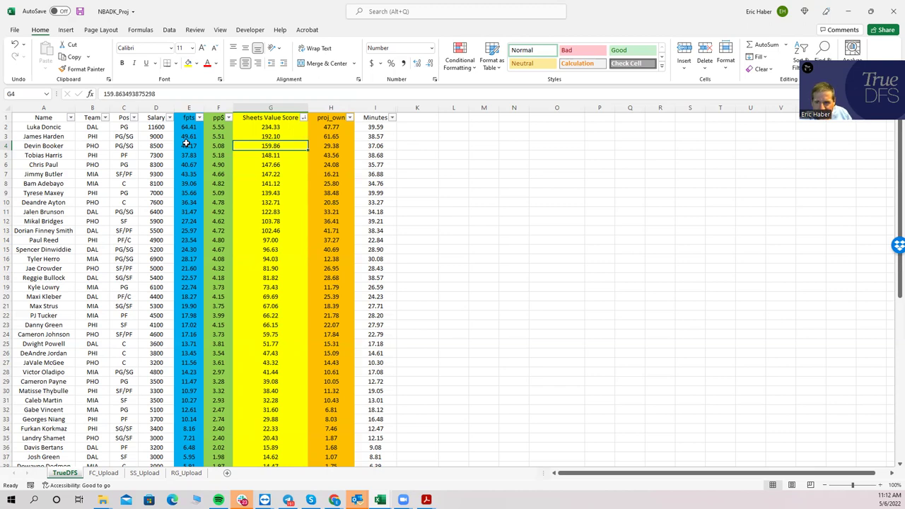
Step: Compare the salaries and projected ownership of James Harden, Tobias Harris and Tyrese Maxey
left_click(149, 153)
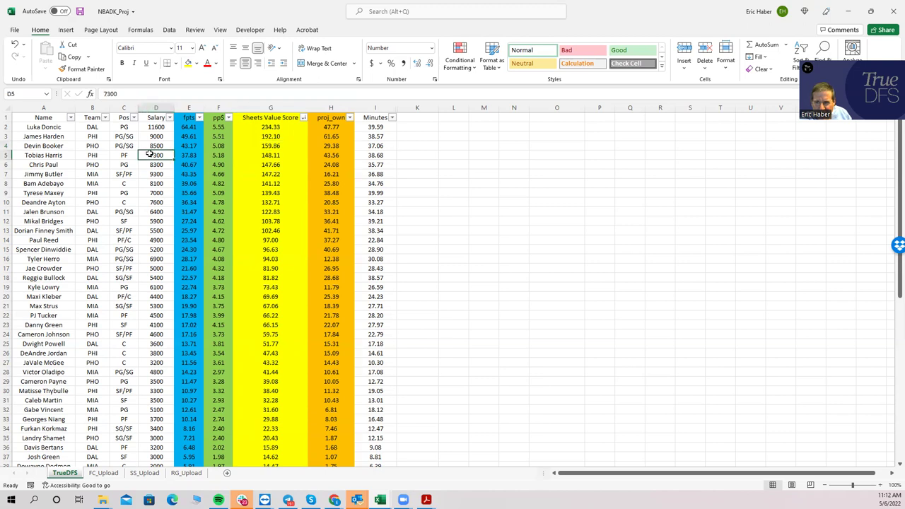
left_click(155, 136)
left_click(161, 155)
left_click(156, 135)
left_click(320, 156)
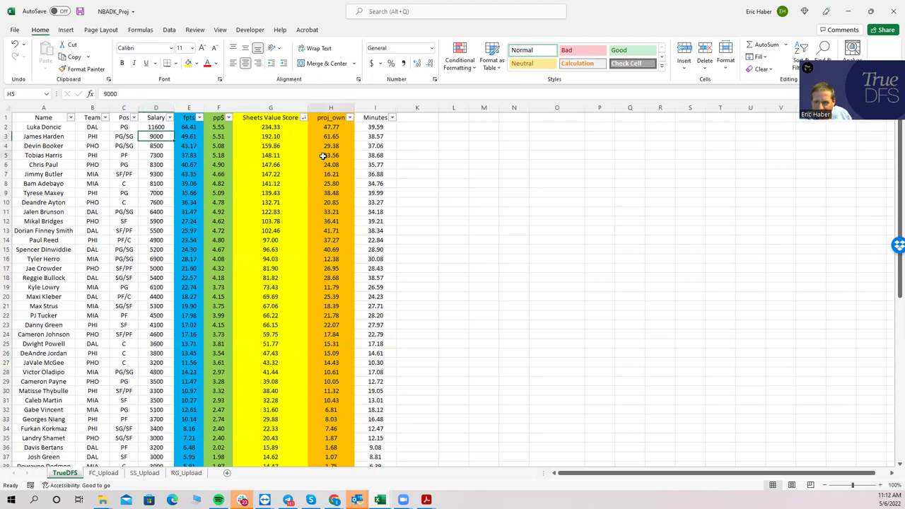
left_click(270, 154)
left_click(322, 156)
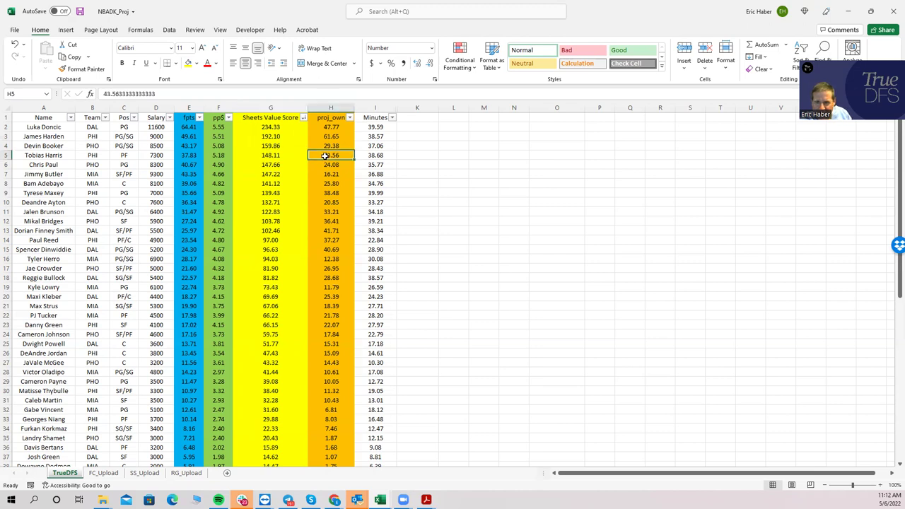
left_click(143, 190)
left_click(332, 192)
left_click(151, 190)
left_click(329, 192)
left_click(321, 156)
Step: Examine the team and projected ownership of Jimmy Butler and Deandre Ayton
left_click(318, 174)
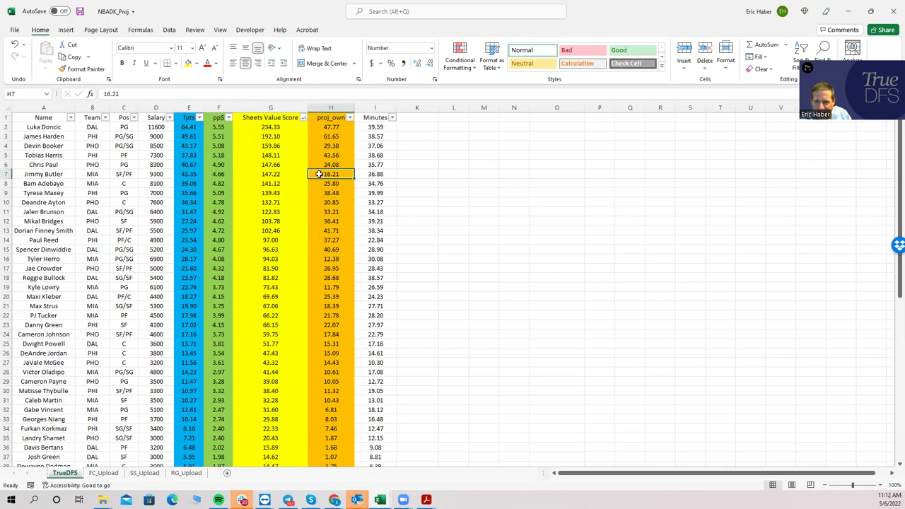
left_click(84, 174)
left_click(320, 174)
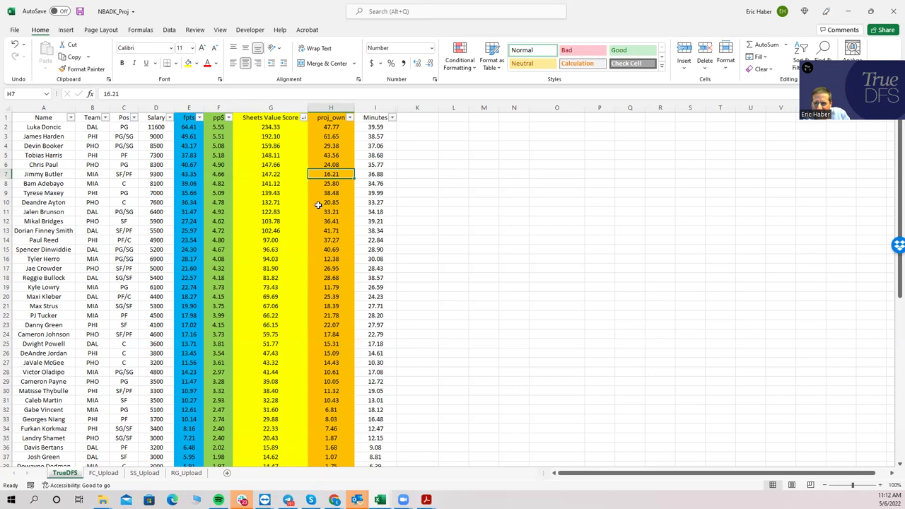
left_click(326, 204)
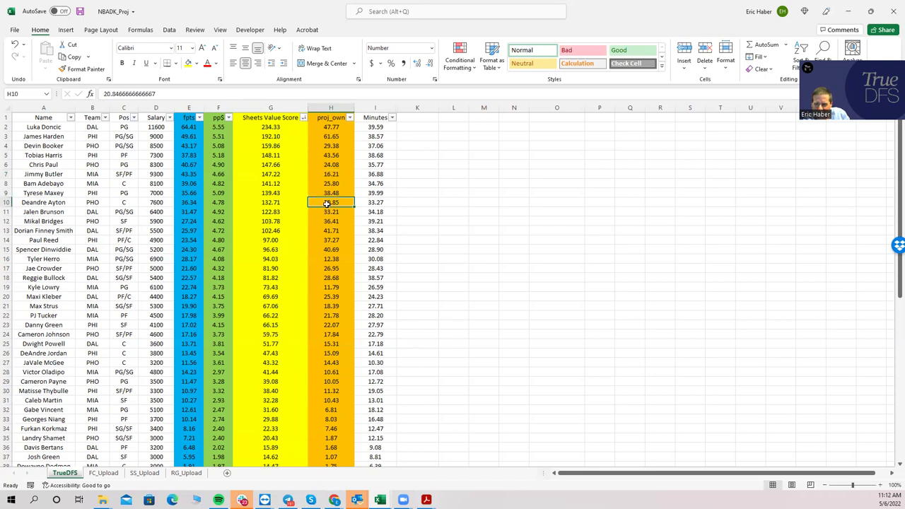
left_click(103, 202)
left_click(327, 202)
left_click(331, 174)
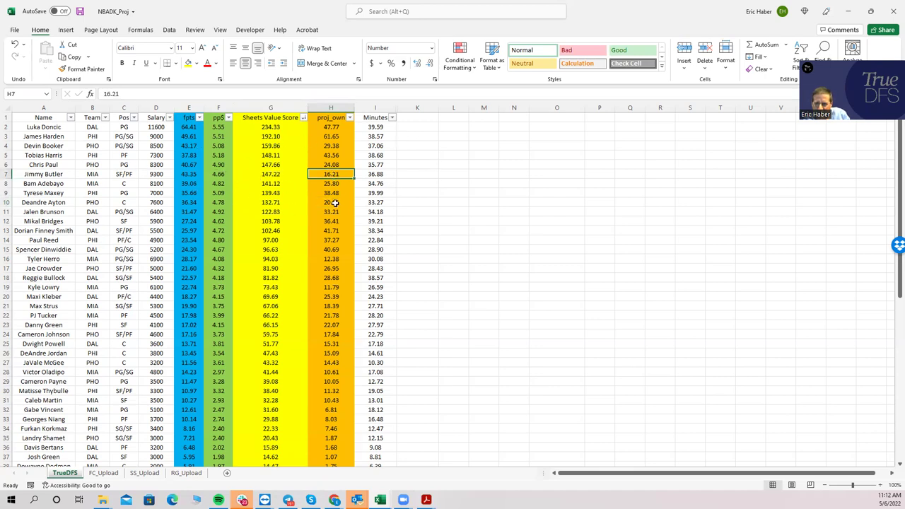
left_click(335, 203)
Step: Compare projected ownership across the top-ranked players, including Luka Doncic, James Harden, Devin Booker, Jimmy Butler, Deandre Ayton and Jalen Brunson
left_click(331, 146)
left_click(330, 136)
left_click(330, 146)
left_click(329, 127)
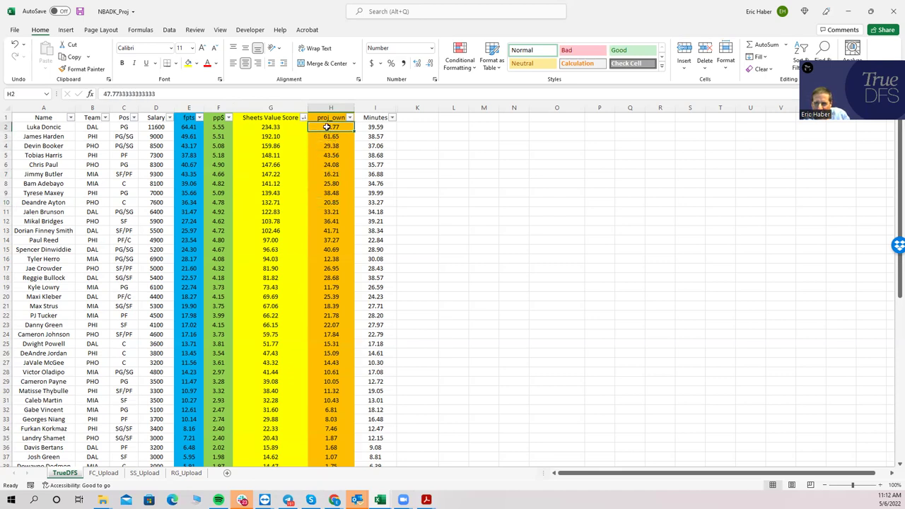
left_click(322, 137)
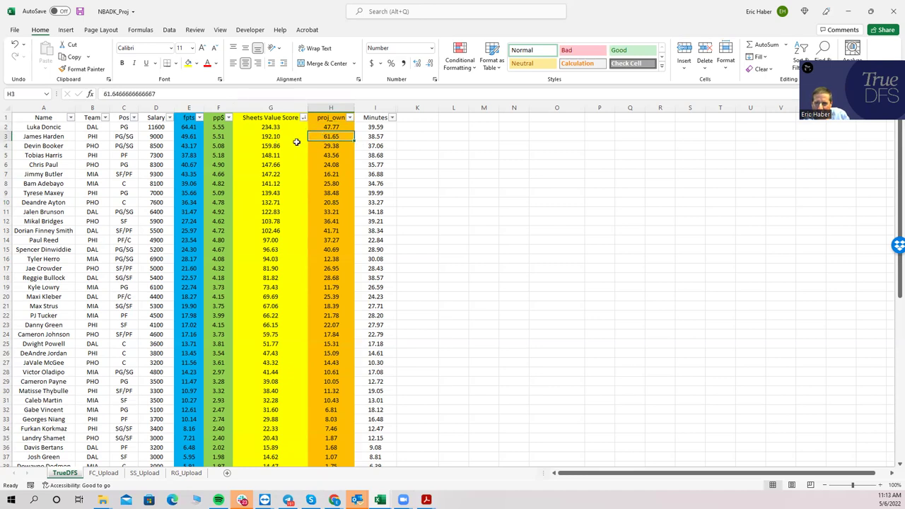
left_click(44, 127)
left_click(53, 145)
left_click(332, 147)
left_click(324, 175)
left_click(331, 203)
left_click(333, 212)
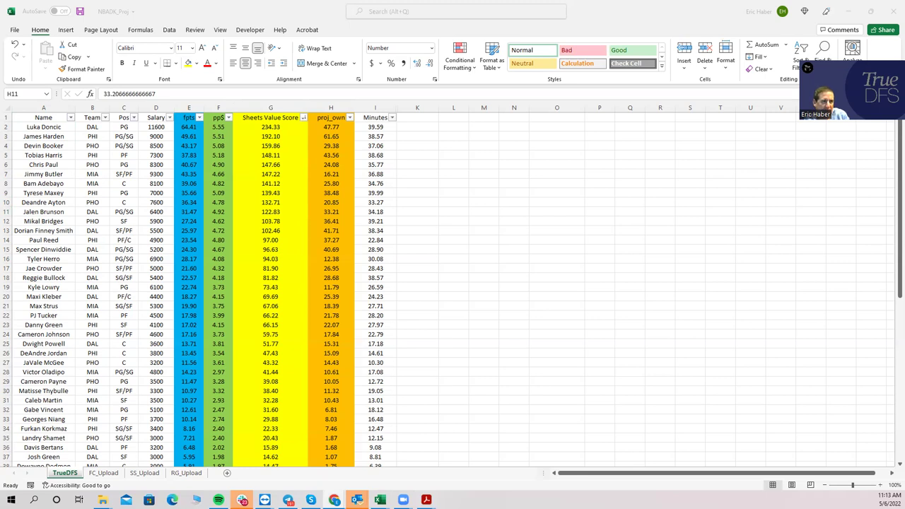
Step: Switch to the DraftKings NBA $500K Shootaround contest in a maximized browser window and add Luka Doncic to the lineup at PG
key("alt+Tab")
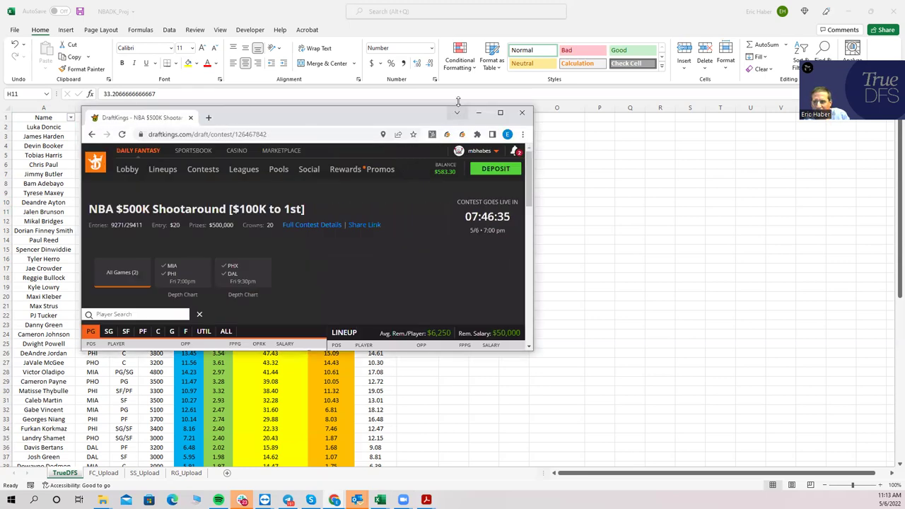
left_click(503, 110)
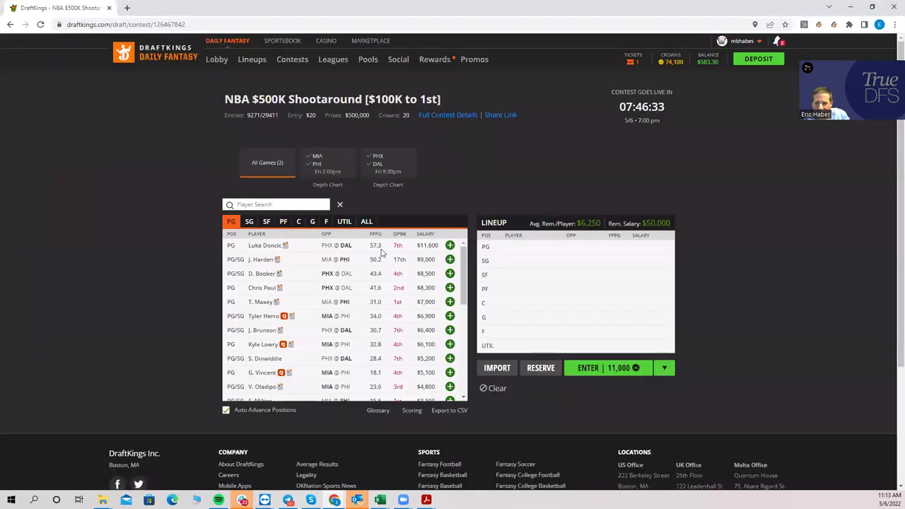
left_click(450, 246)
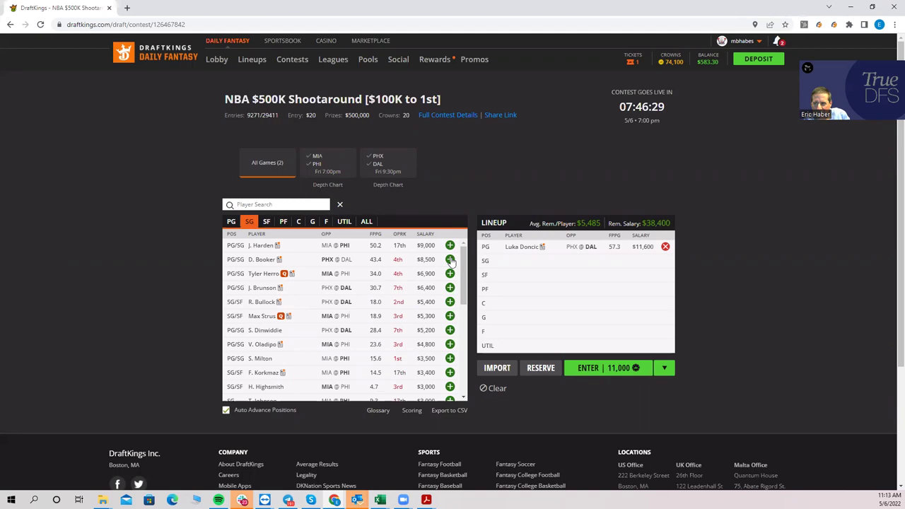
Step: Add Devin Booker at SG, and Deandre Ayton at C from the PHX–DAL game
left_click(449, 259)
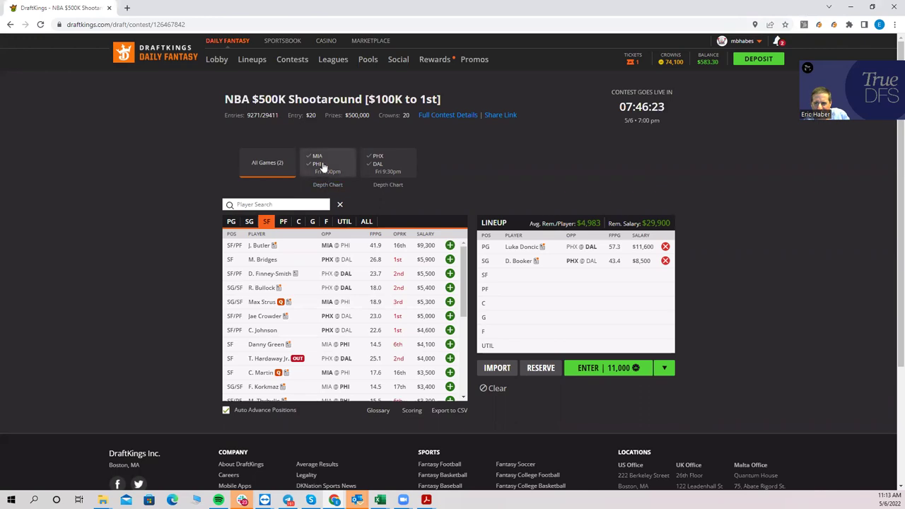
left_click(380, 161)
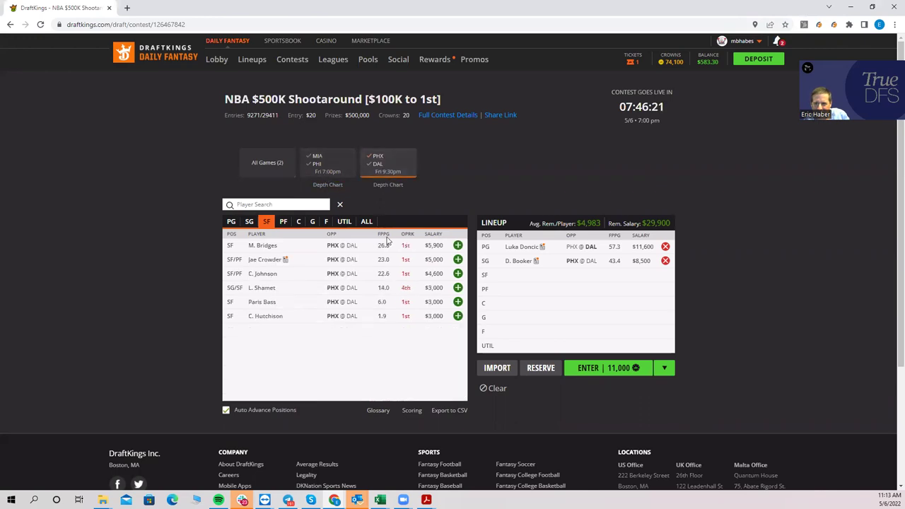
left_click(299, 221)
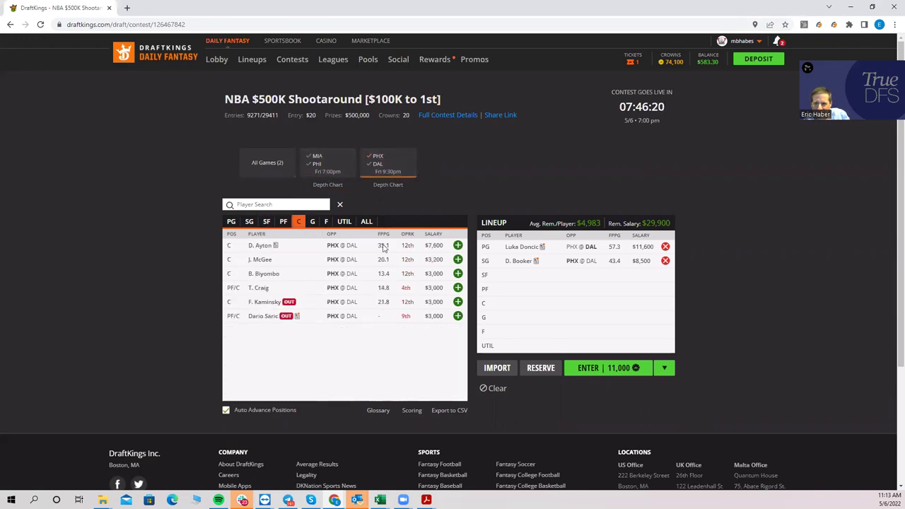
left_click(458, 245)
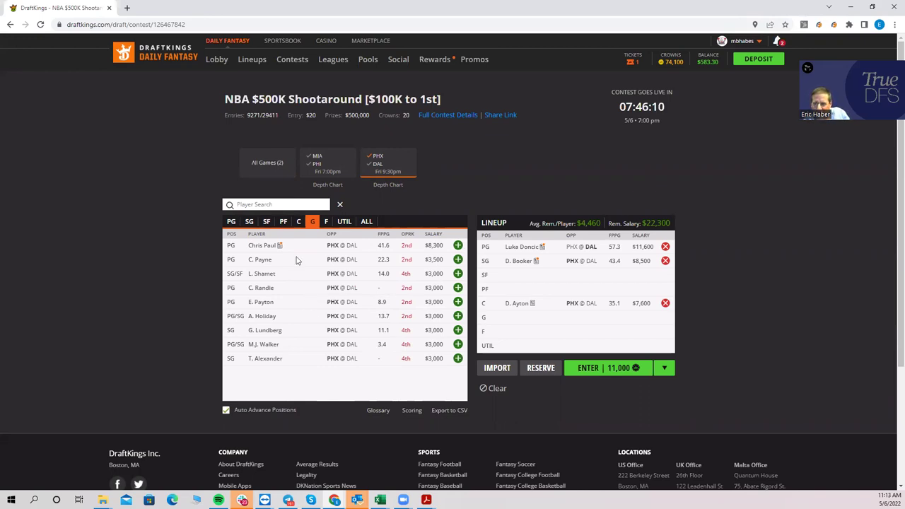
Step: Add Jimmy Butler to the lineup at PF from the MIA–PHI game
left_click(283, 222)
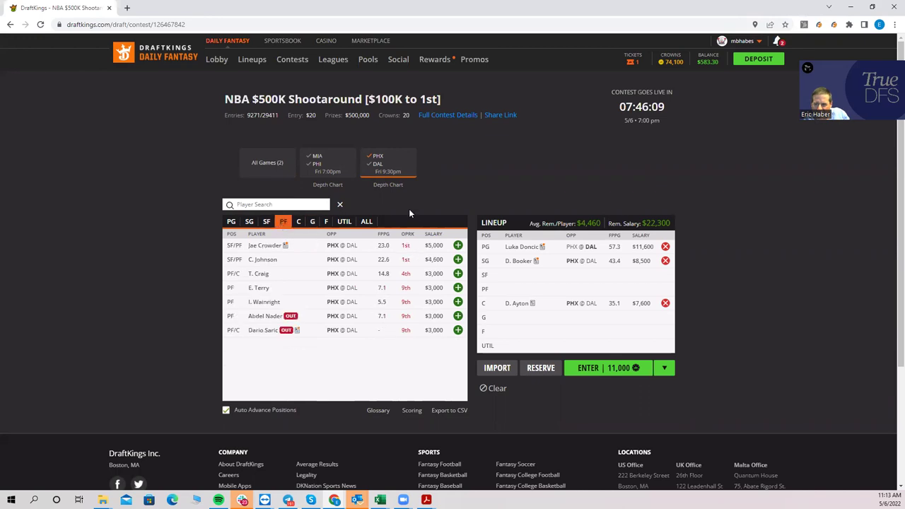
left_click(322, 157)
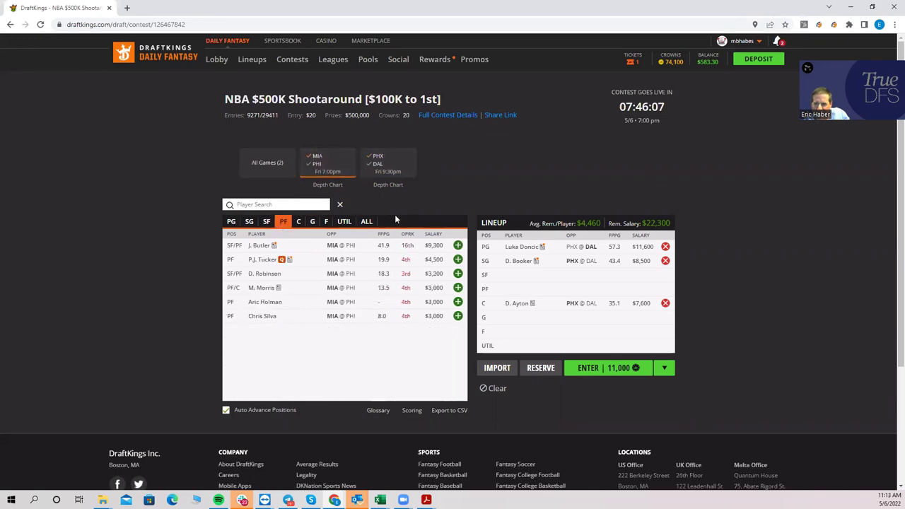
left_click(458, 245)
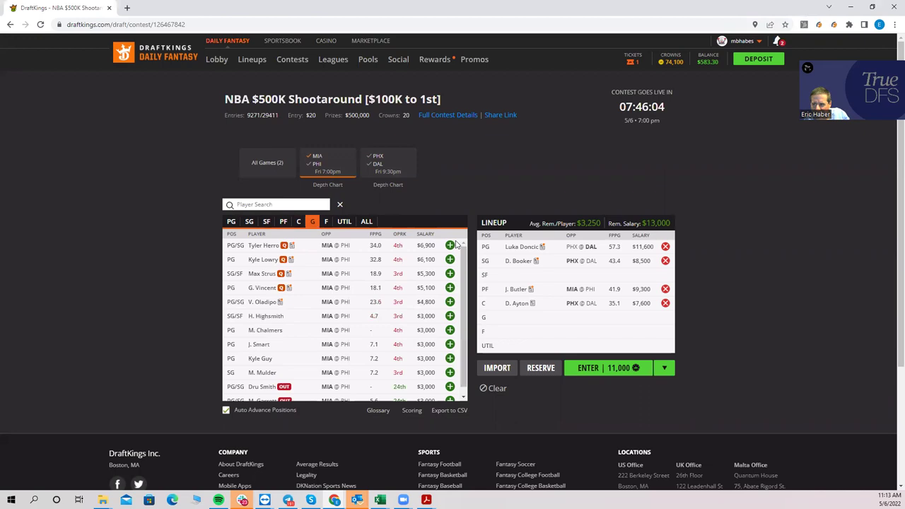
Step: Remove Deandre Ayton, Jimmy Butler and Devin Booker from the lineup
left_click(665, 303)
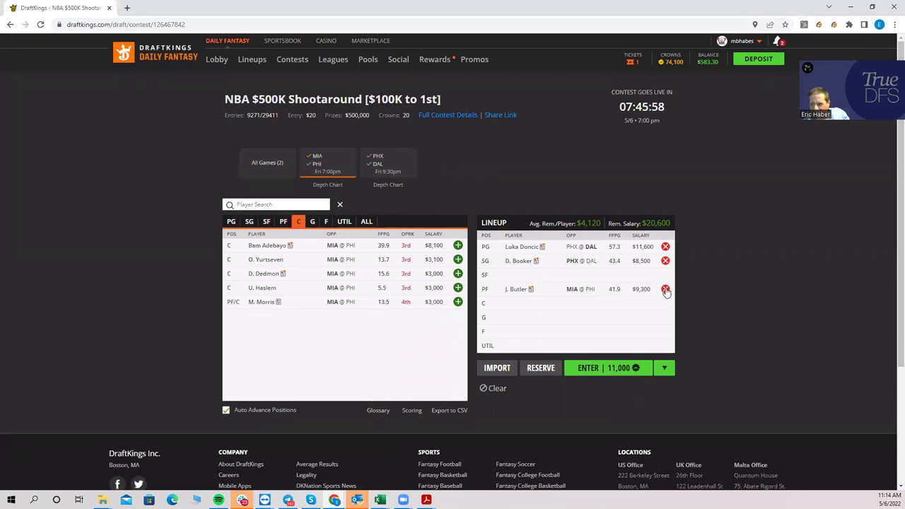
left_click(665, 289)
left_click(665, 261)
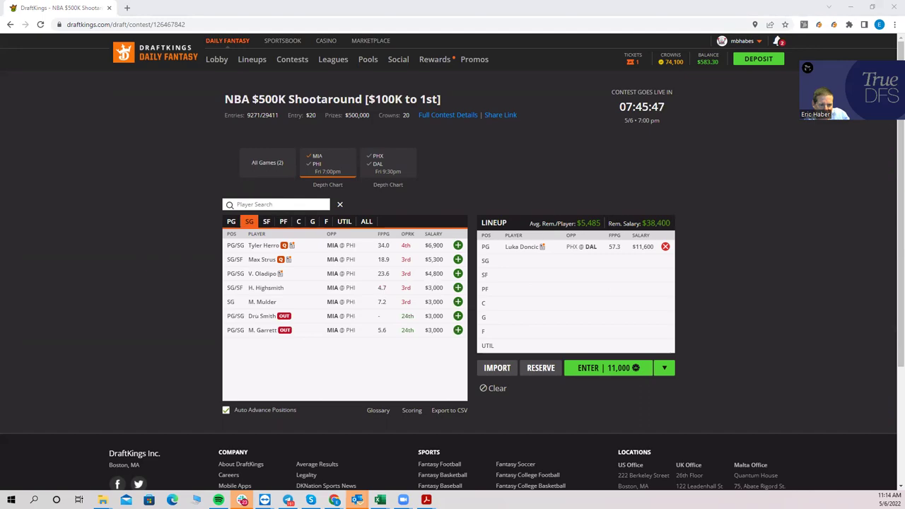
Step: Switch back to the Excel projections, sort the players by pp$ from largest to smallest, and select Paul Reed's salary
key("alt+Tab")
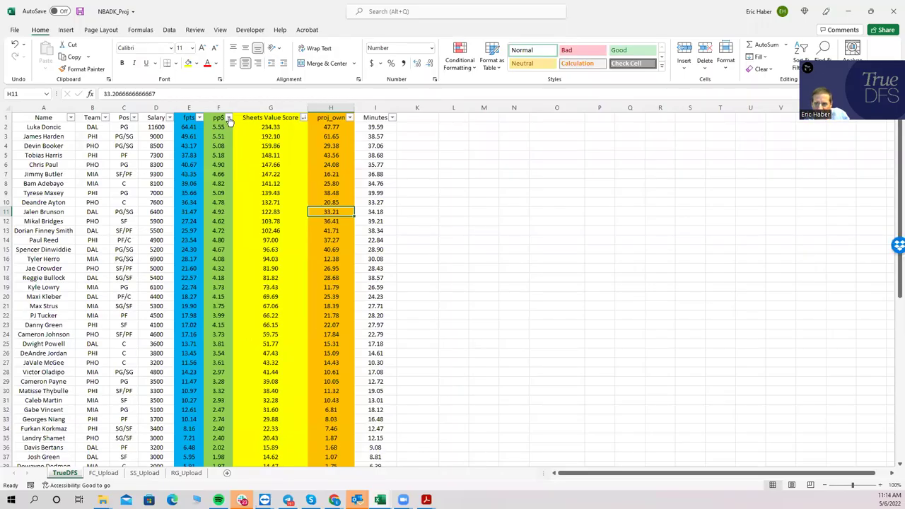
left_click(227, 118)
left_click(196, 142)
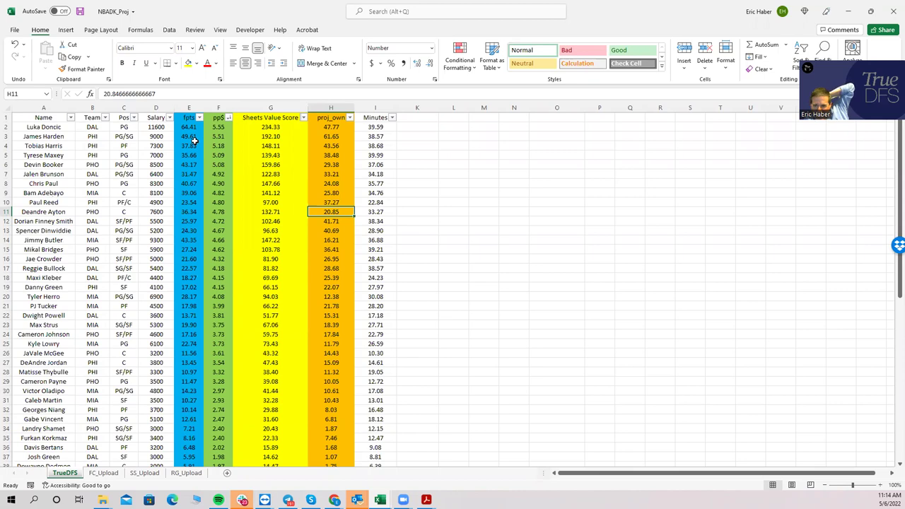
left_click(159, 202)
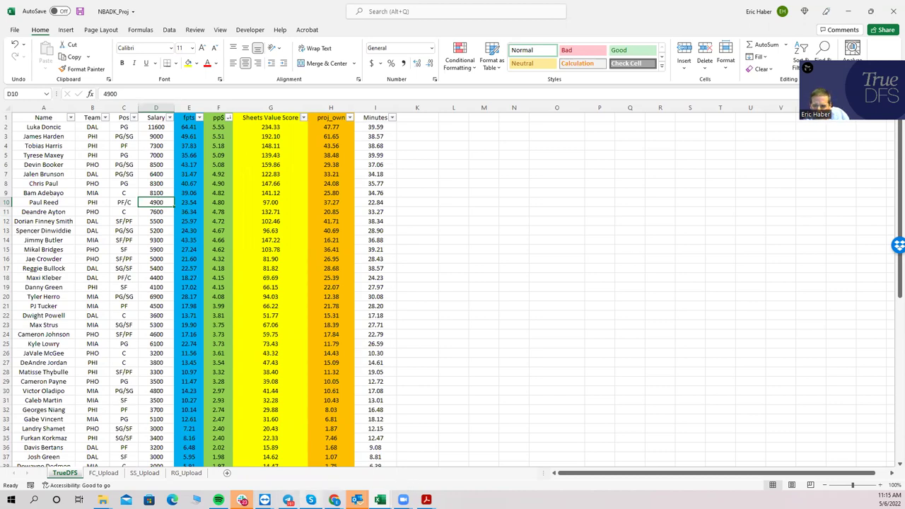
Step: Switch to SaberSim and load the NBA player pool for DraftKings
mouse_move(334, 499)
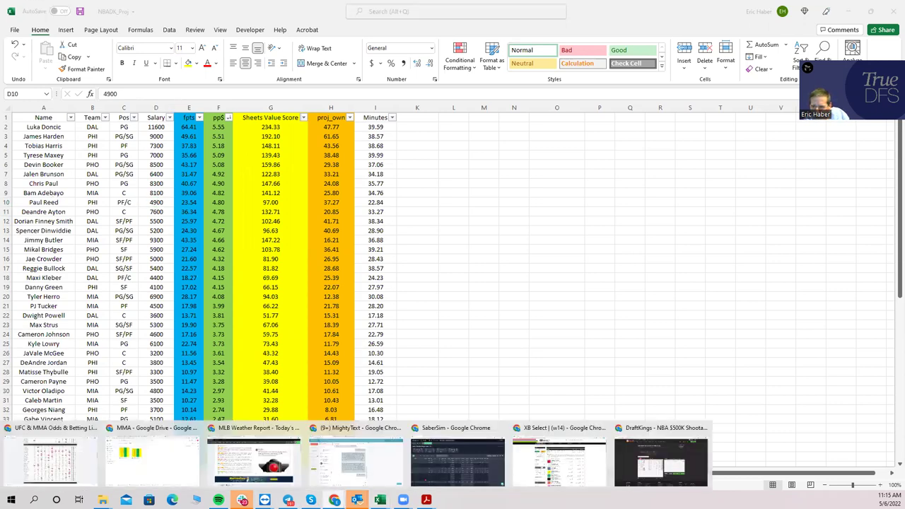
left_click(457, 459)
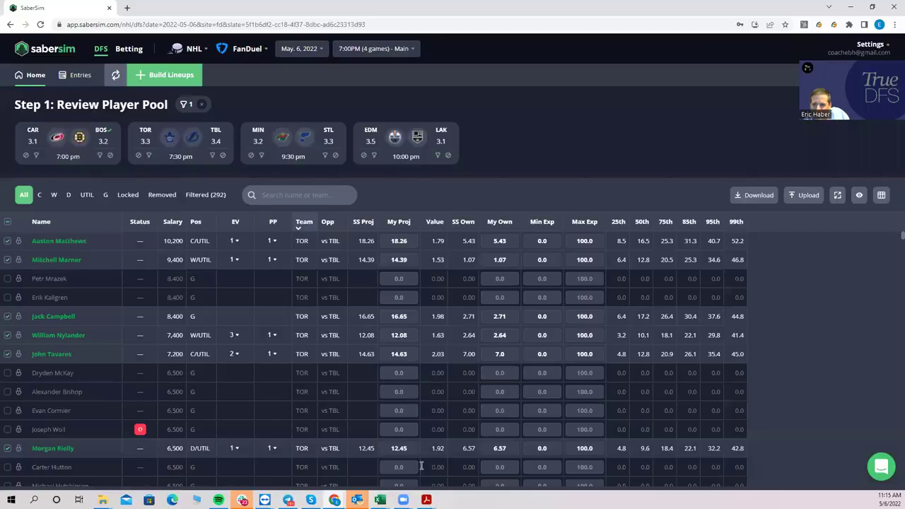
left_click(192, 48)
left_click(198, 74)
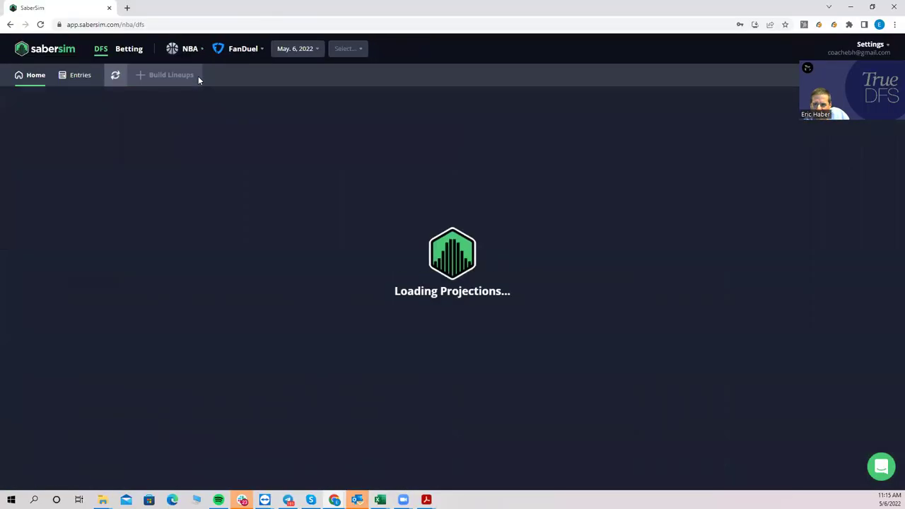
left_click(244, 50)
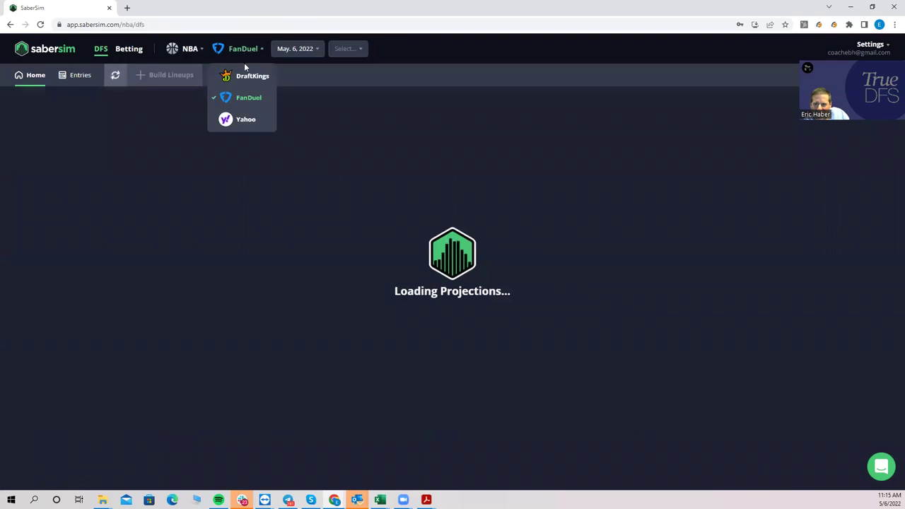
left_click(247, 74)
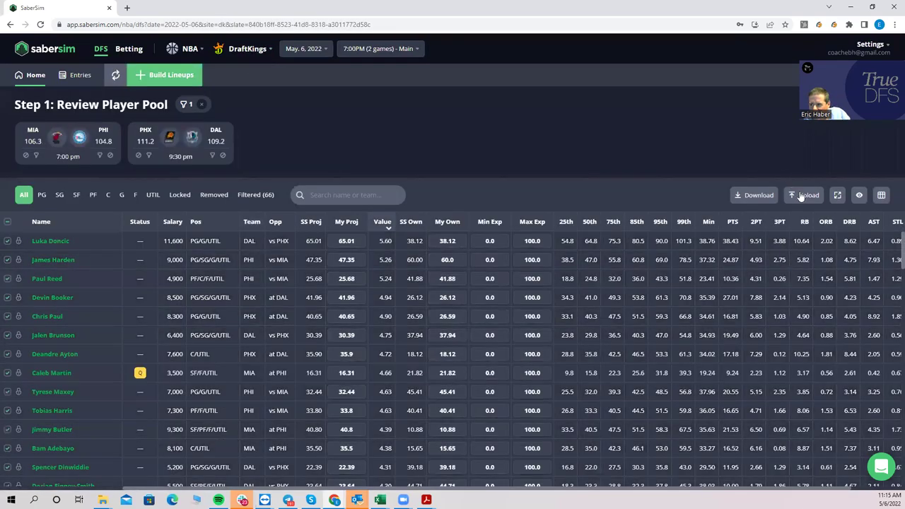
Step: Upload the NBADK_Sim CSV from the KrugNBA folder as custom projections and save them to the player pool
left_click(803, 195)
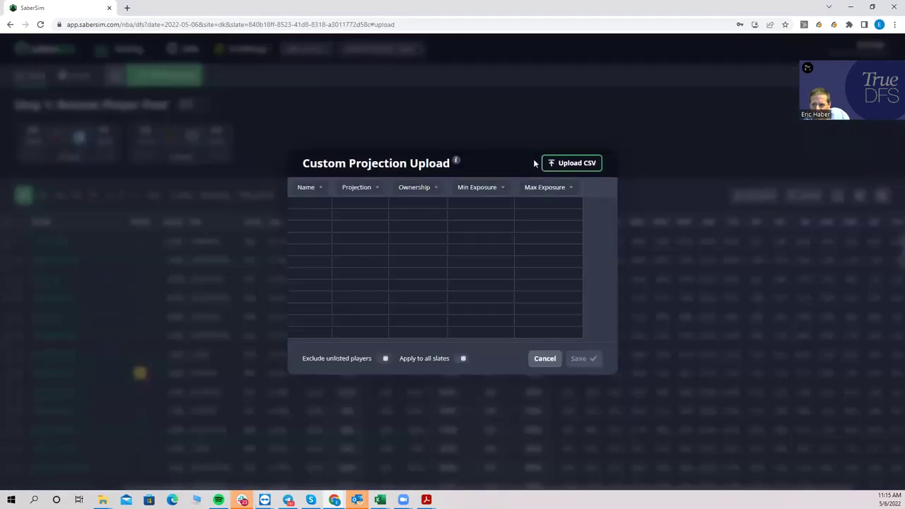
left_click(562, 163)
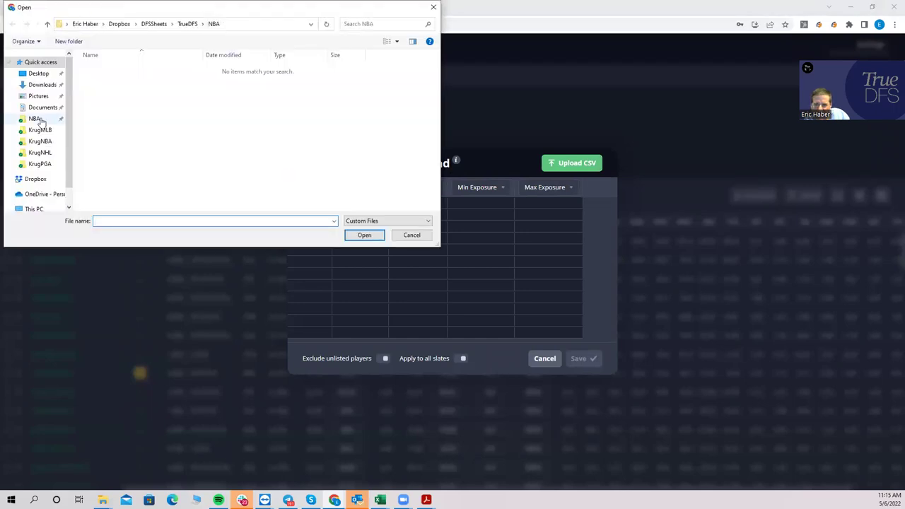
left_click(38, 121)
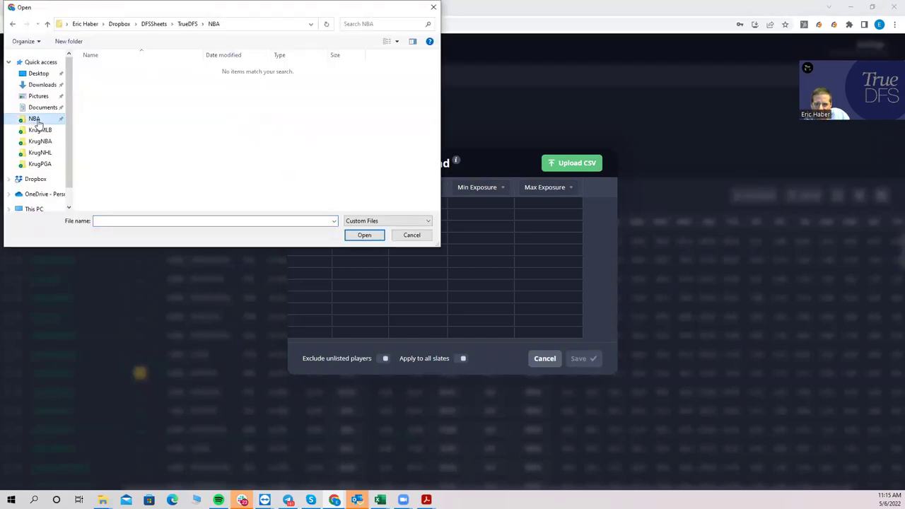
left_click(41, 142)
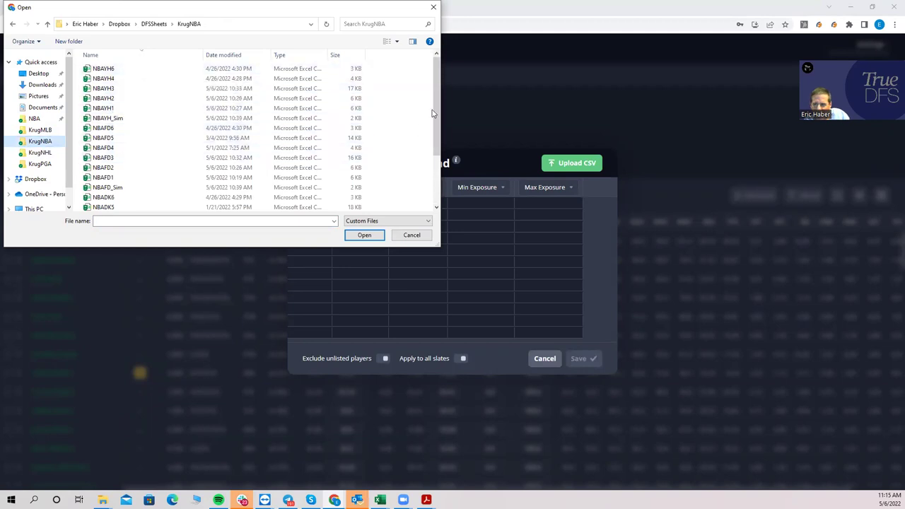
left_click_drag(432, 110, 442, 175)
left_click(110, 186)
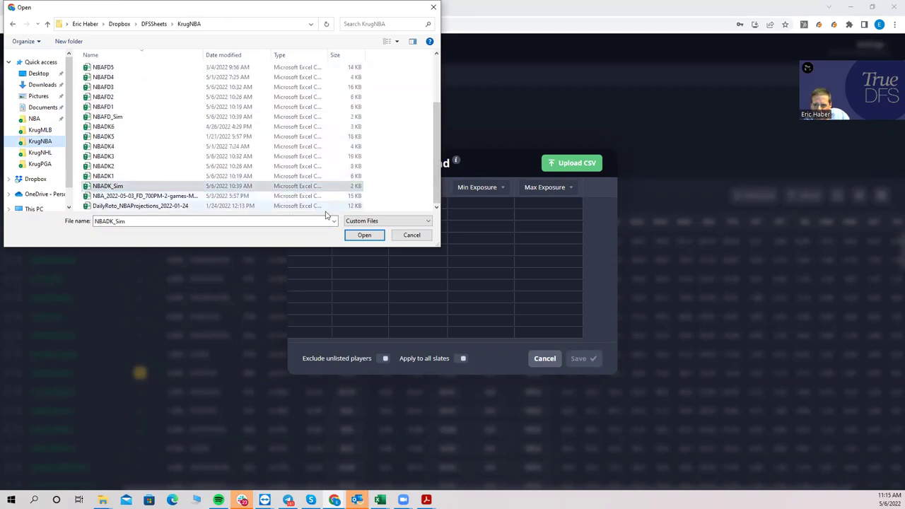
left_click(364, 235)
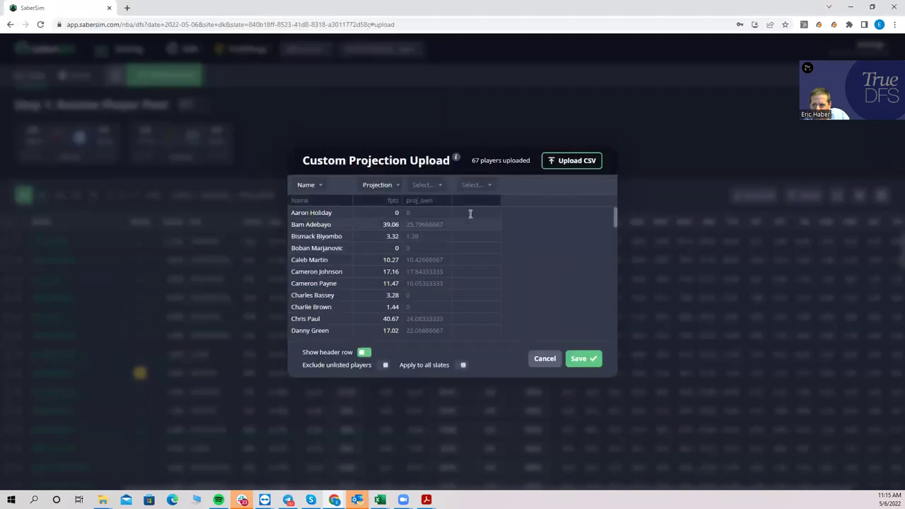
left_click(579, 359)
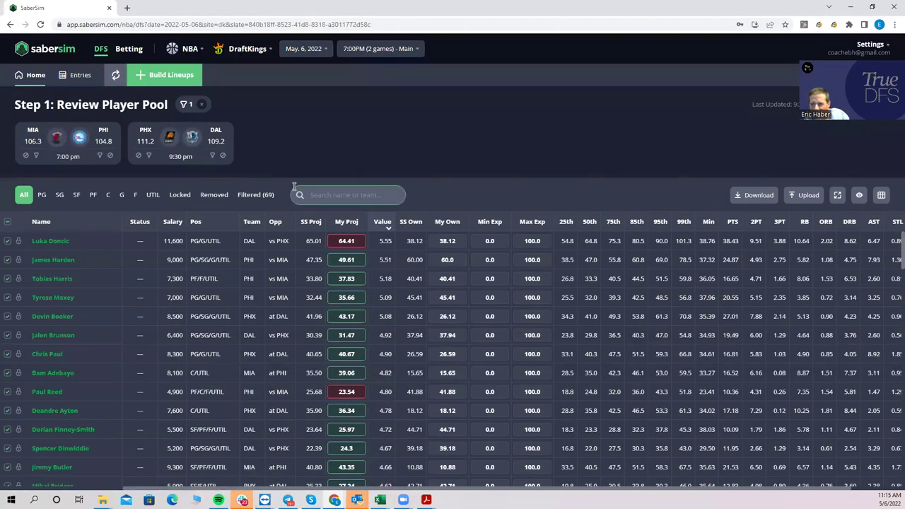
Step: Set the number of lineups to 150 for a new GPP build and start the build
left_click(167, 75)
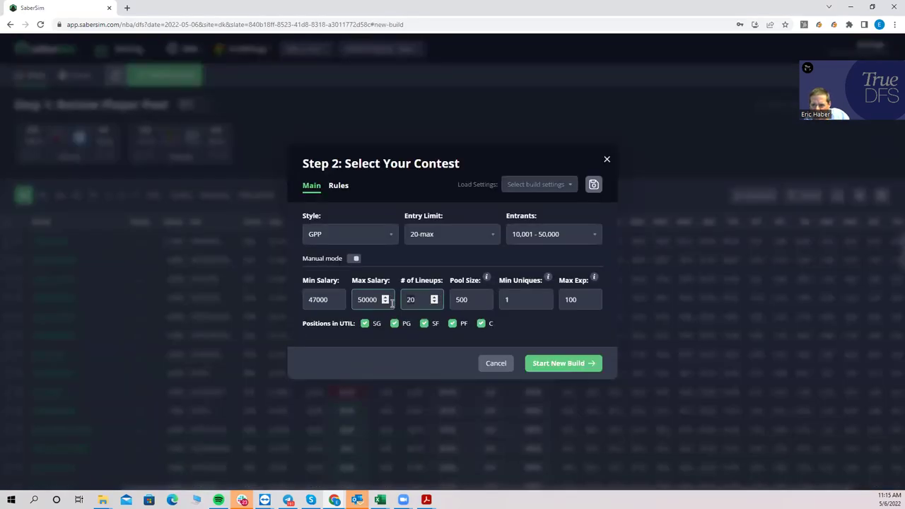
key("BackSpace")
key("BackSpace")
type("150")
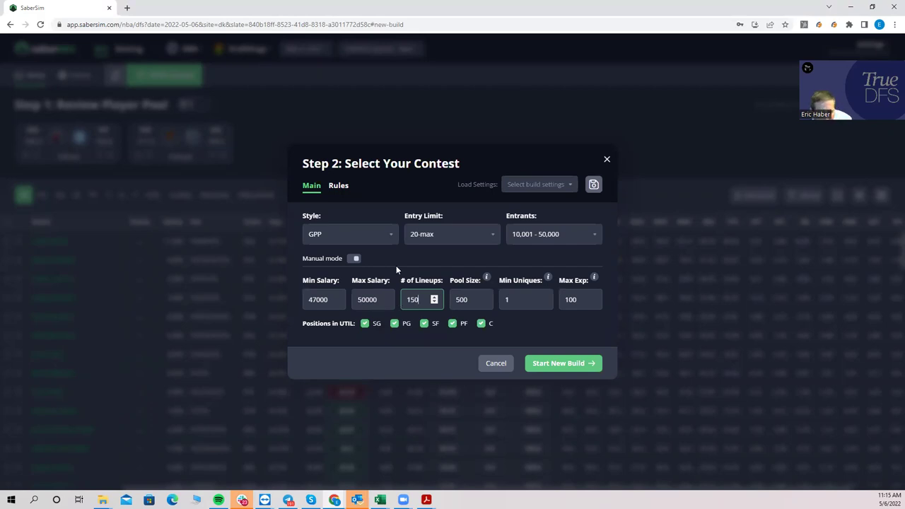
left_click(556, 363)
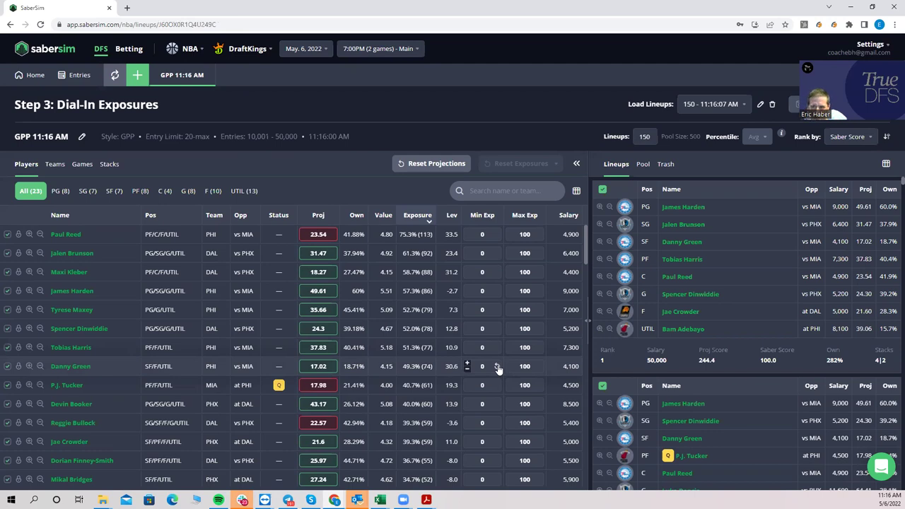
Step: Examine the PG exposures, return to the exposures for all positions, and look at the new build settings
left_click(59, 192)
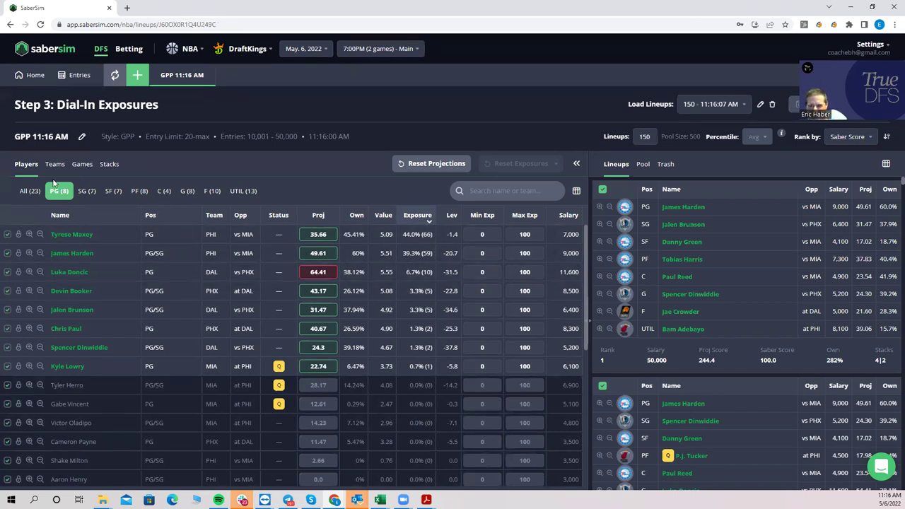
left_click(31, 191)
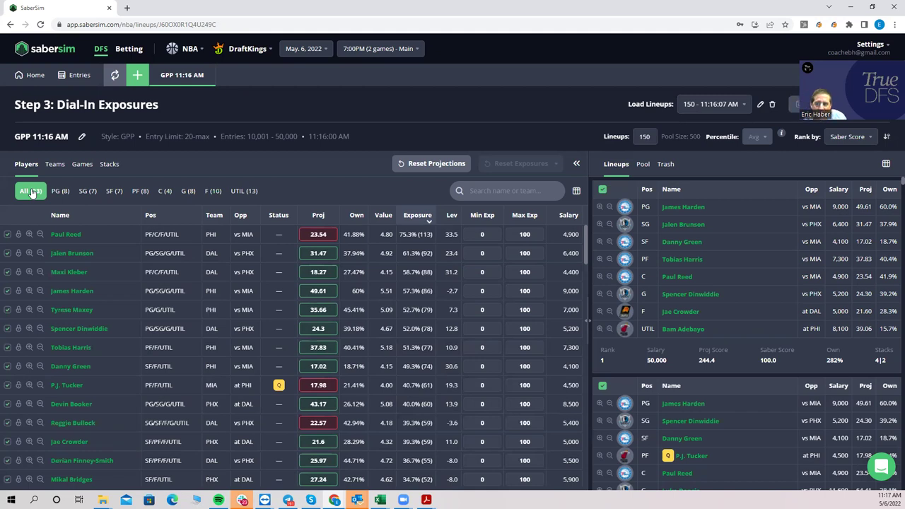
left_click(138, 76)
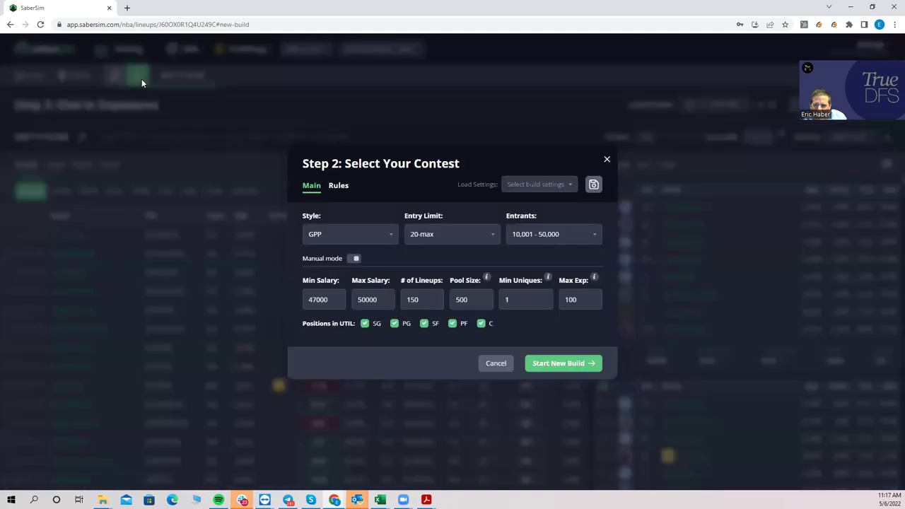
left_click(606, 160)
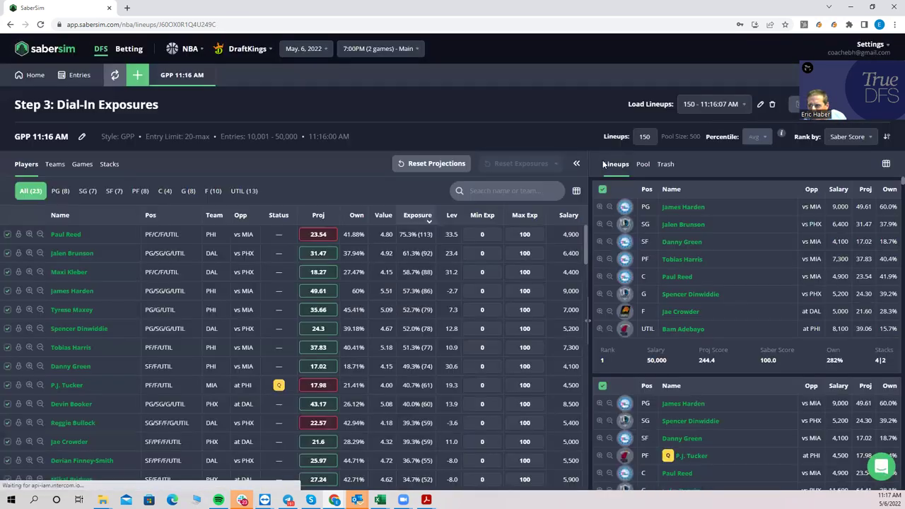
Step: Rank the generated lineups by Proj Score
left_click(849, 137)
left_click(848, 175)
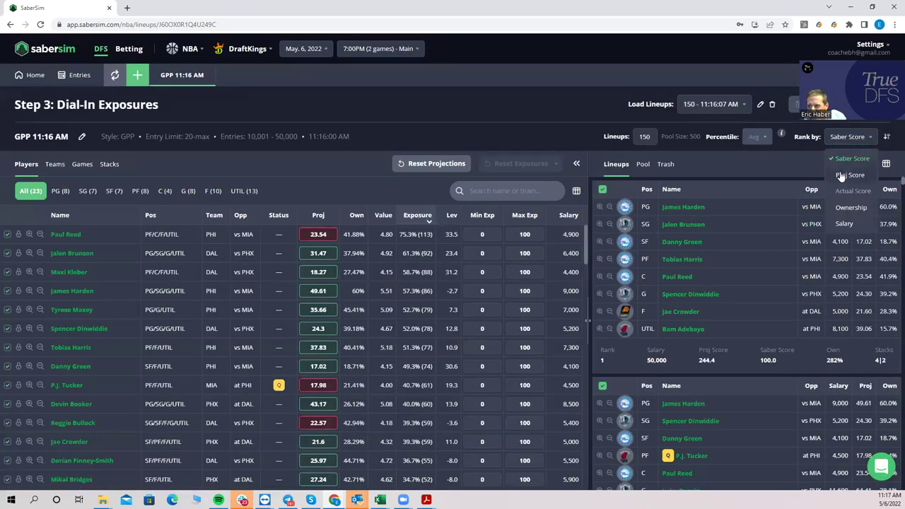